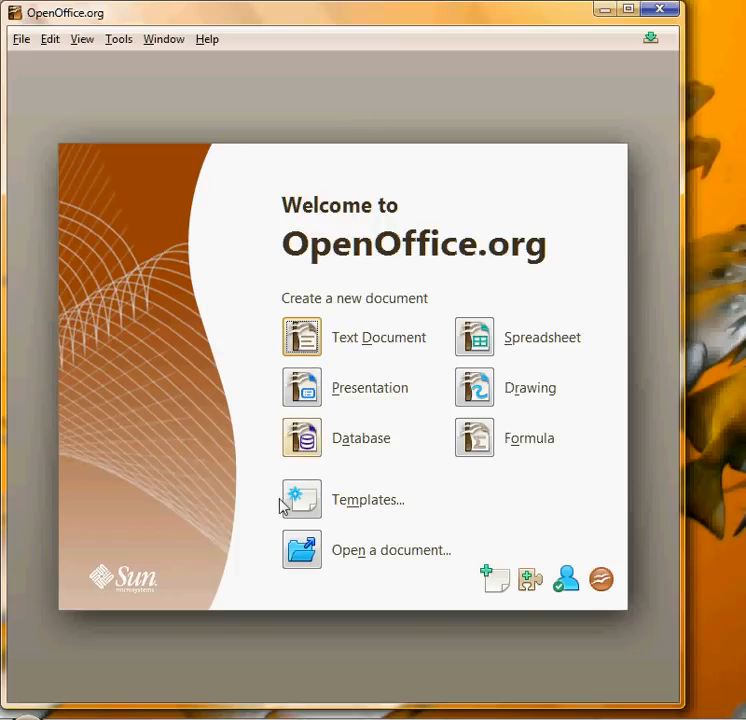
Step: Open the Bowling spreadsheet from the OpenOfficeFiles folder, review its columns from First through Average, and close it
left_click(219, 719)
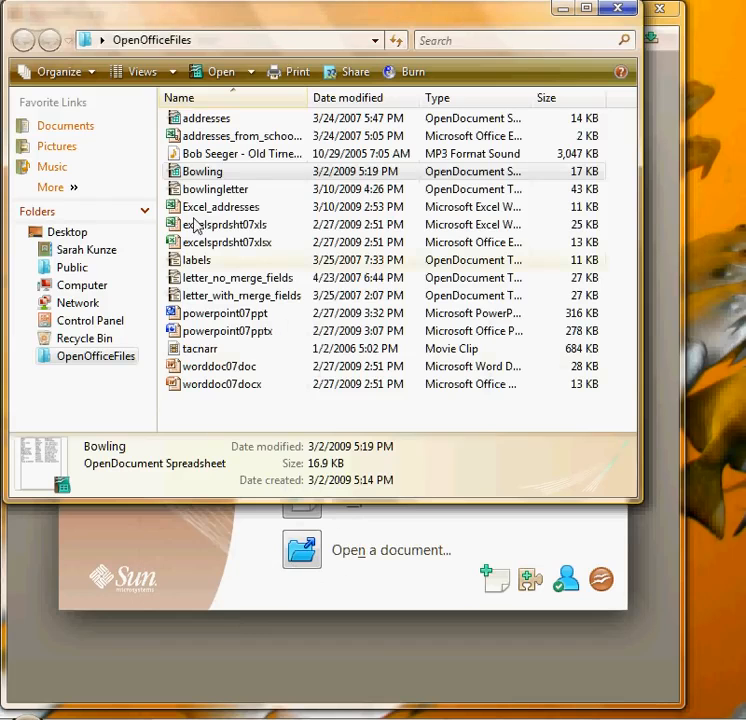
double_click(205, 173)
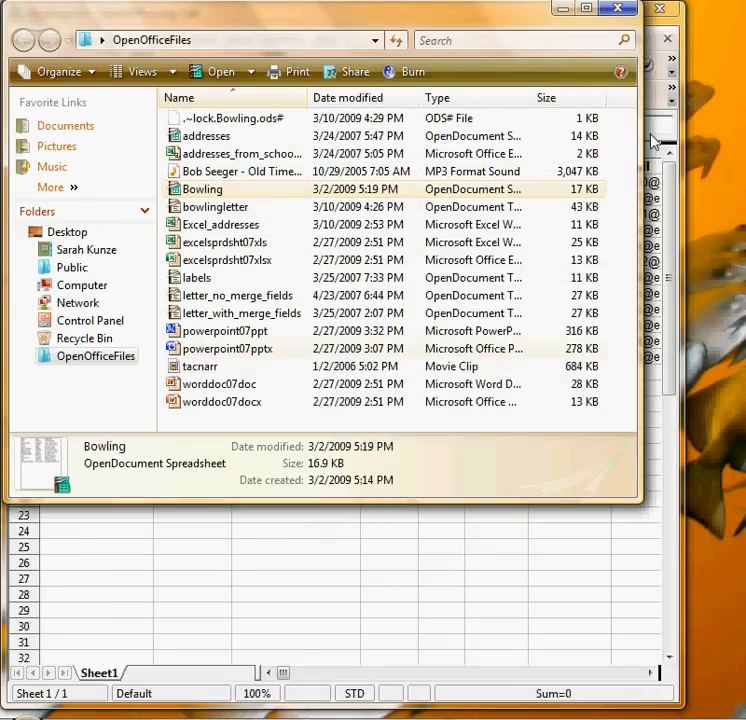
left_click(564, 9)
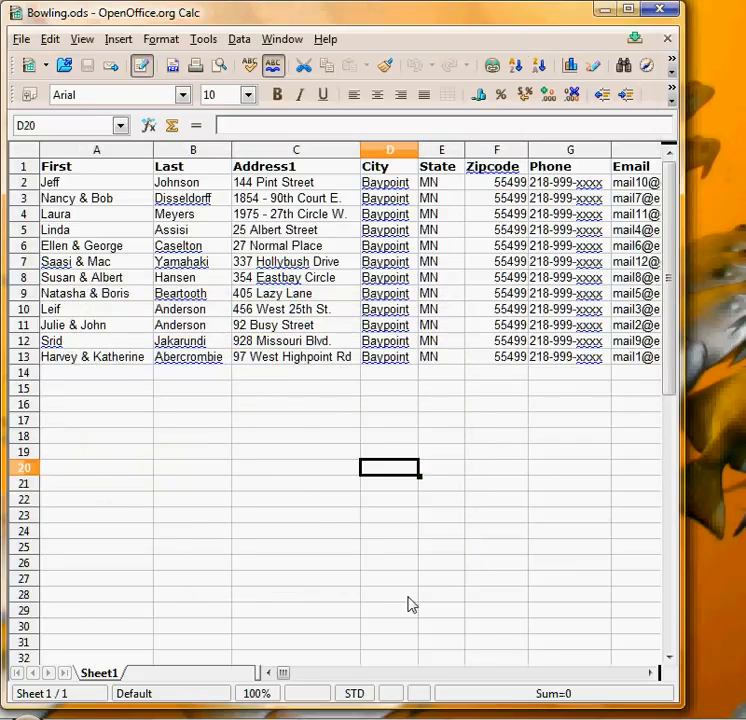
left_click_drag(283, 673, 290, 678)
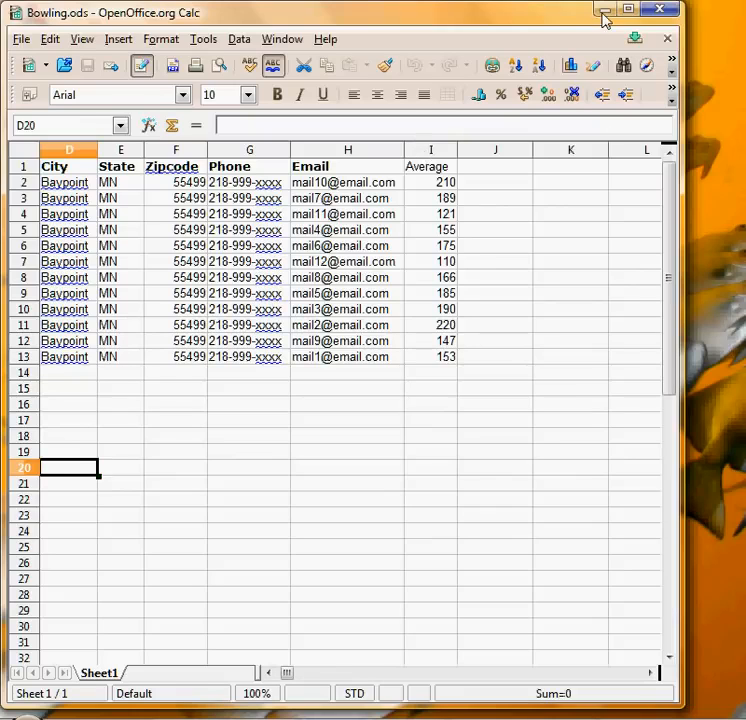
left_click(668, 39)
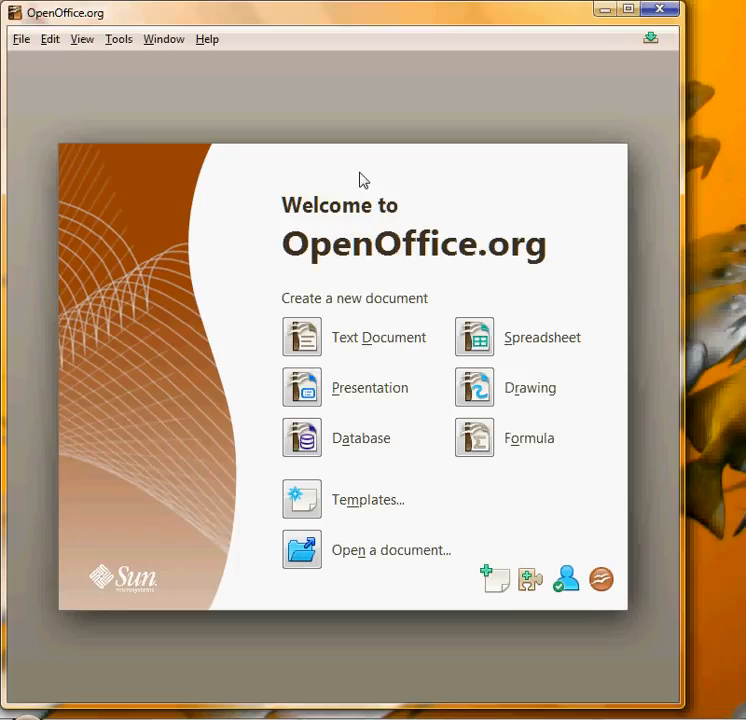
Step: Start the Database Wizard and choose to connect to an existing database of type Spreadsheet
left_click(303, 444)
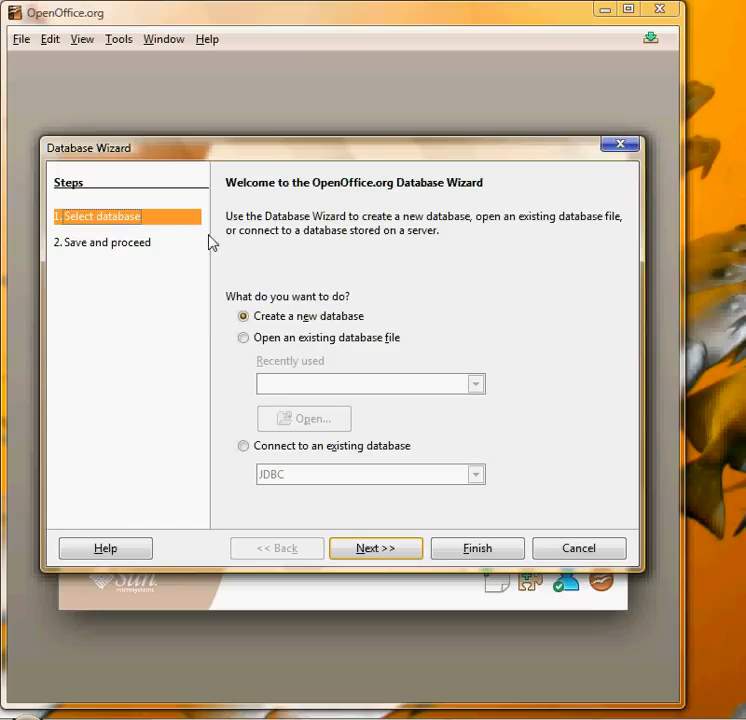
left_click(244, 447)
left_click(478, 478)
left_click(326, 508)
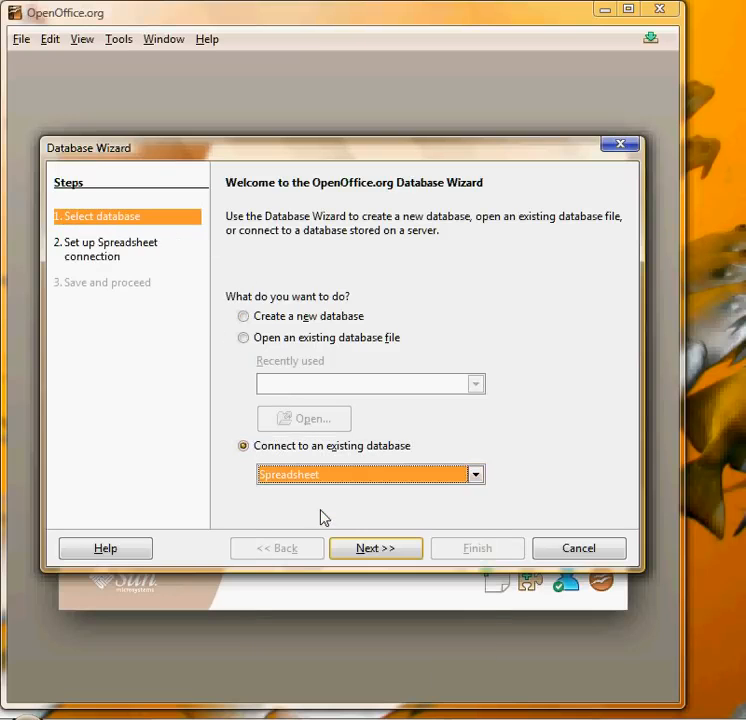
left_click(362, 549)
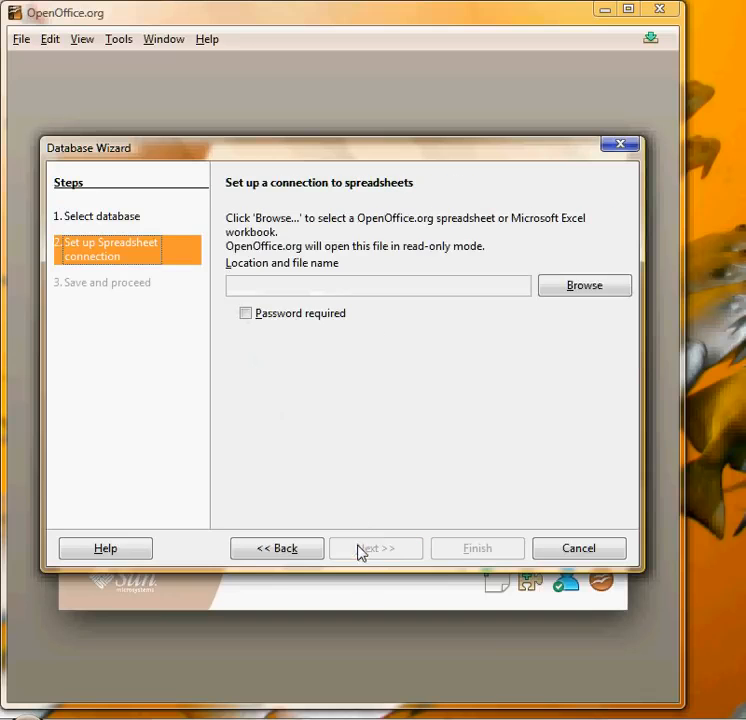
Step: Set the Bowling spreadsheet in the OpenOfficeFiles folder as the source file of the database connection
left_click(568, 293)
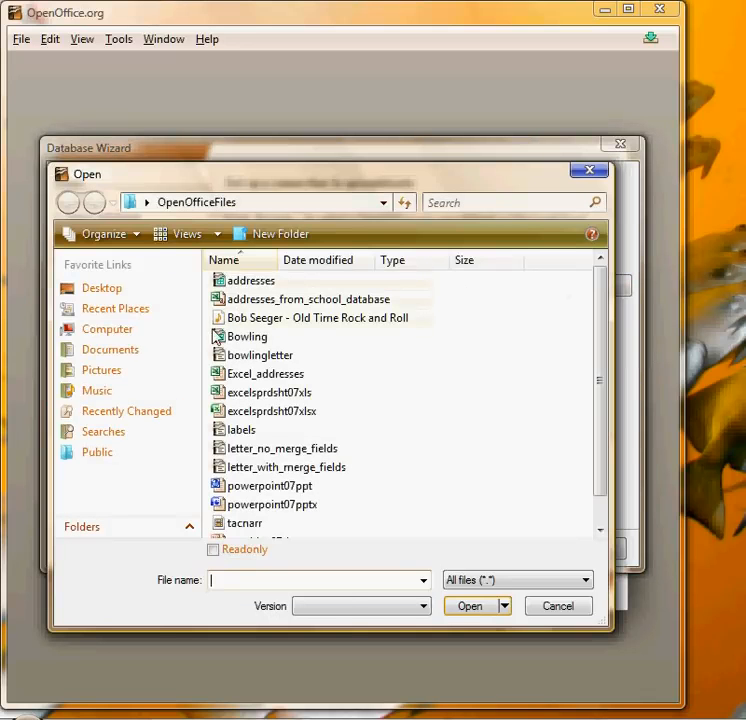
left_click(234, 338)
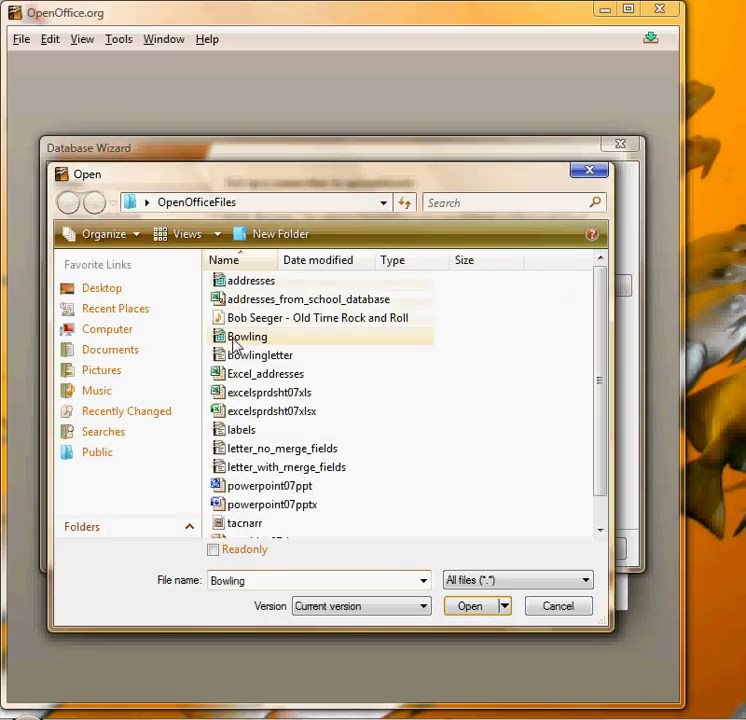
left_click(469, 608)
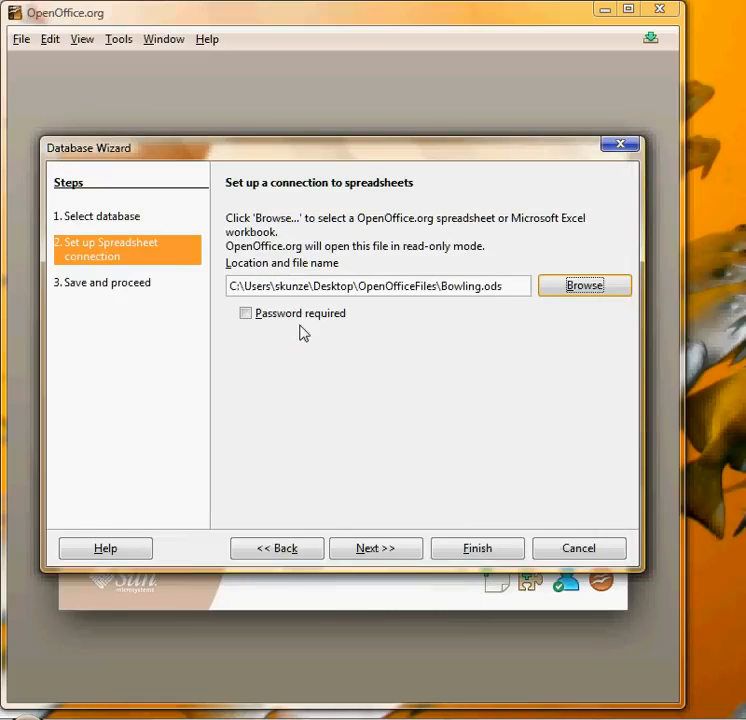
left_click(366, 552)
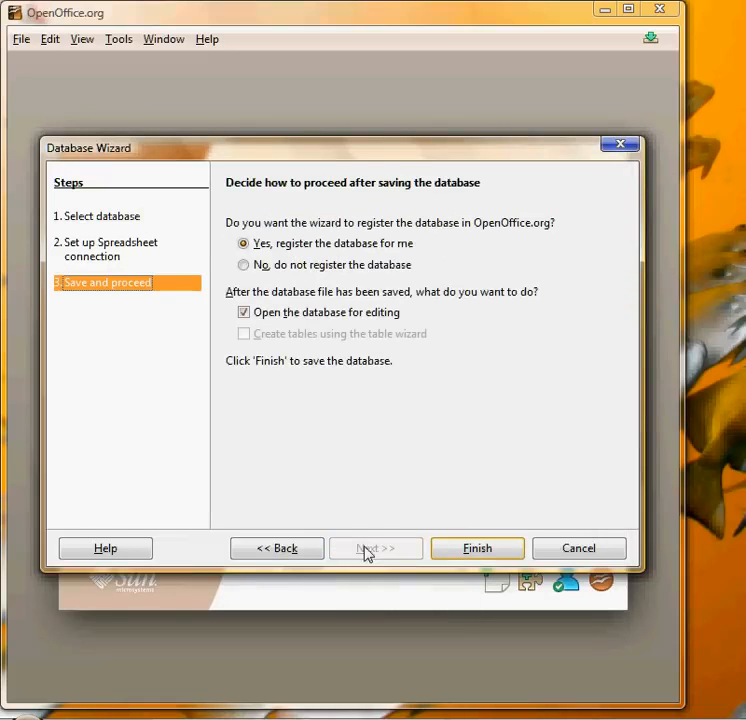
Step: Register the database without opening it for editing and save it as BowlingDB in Documents
left_click(308, 314)
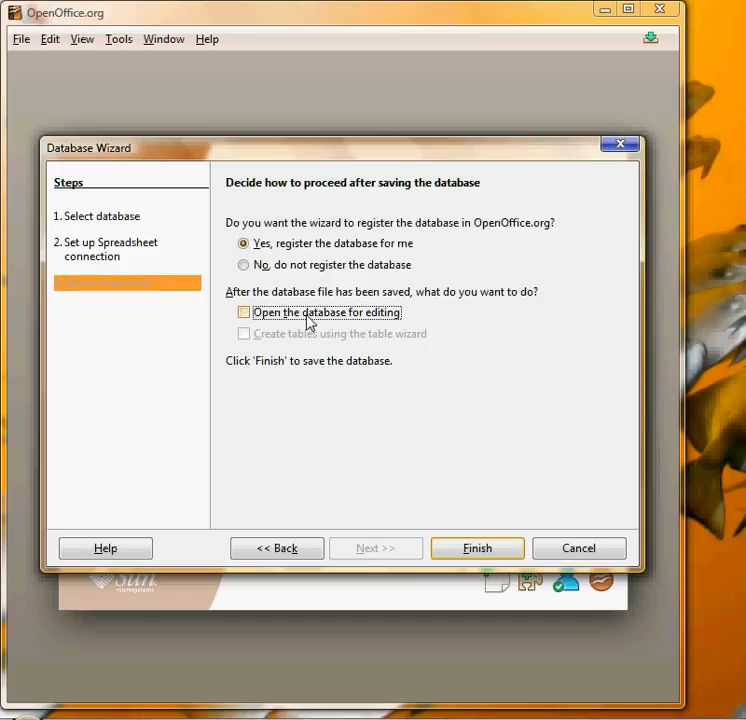
left_click(471, 554)
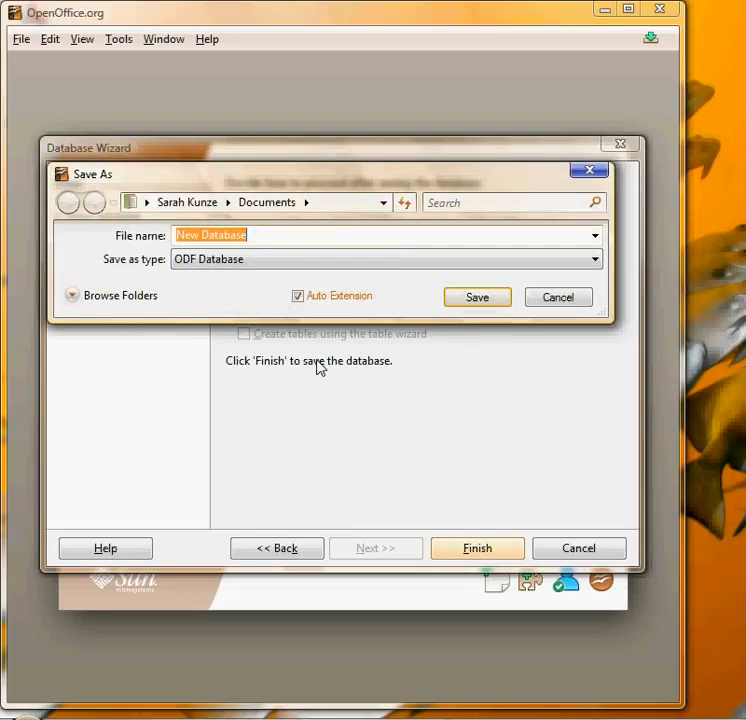
type("BowlingDB")
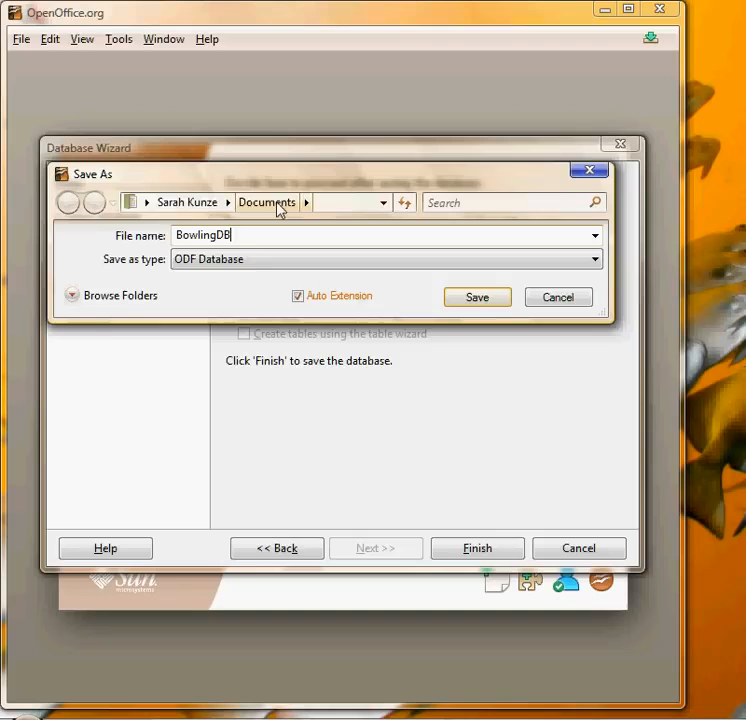
left_click(471, 304)
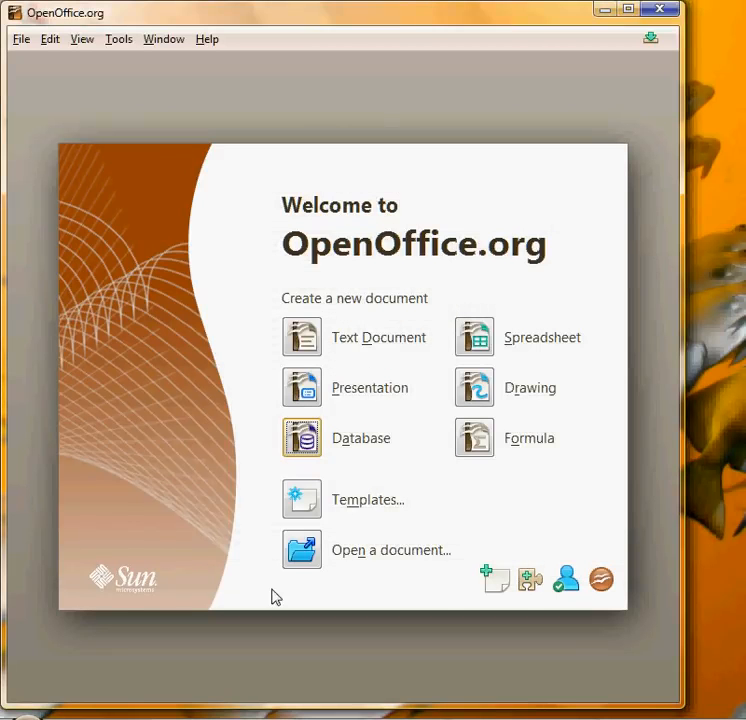
Step: Open the bowlingletter document and show the Sheet1 table of BowlingDB in the data sources view
left_click(311, 555)
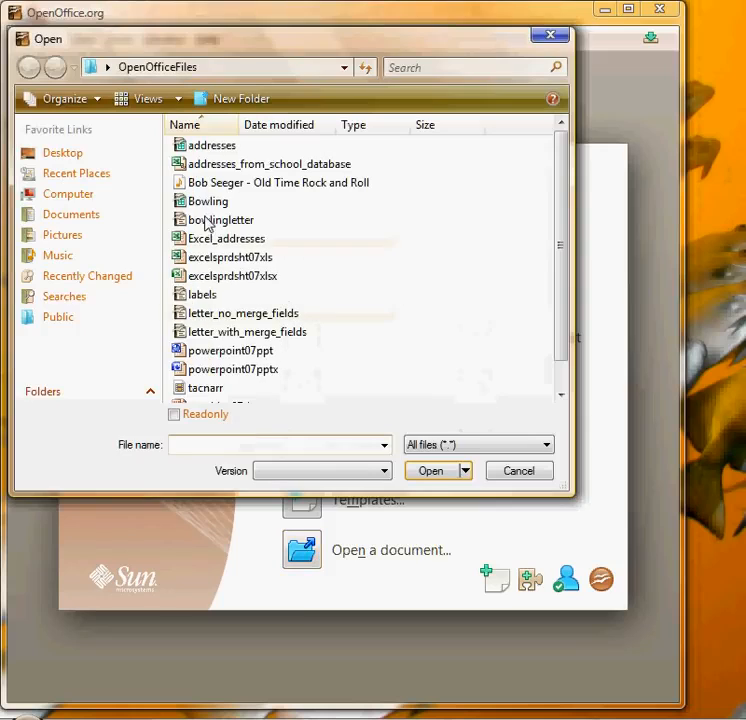
left_click(212, 226)
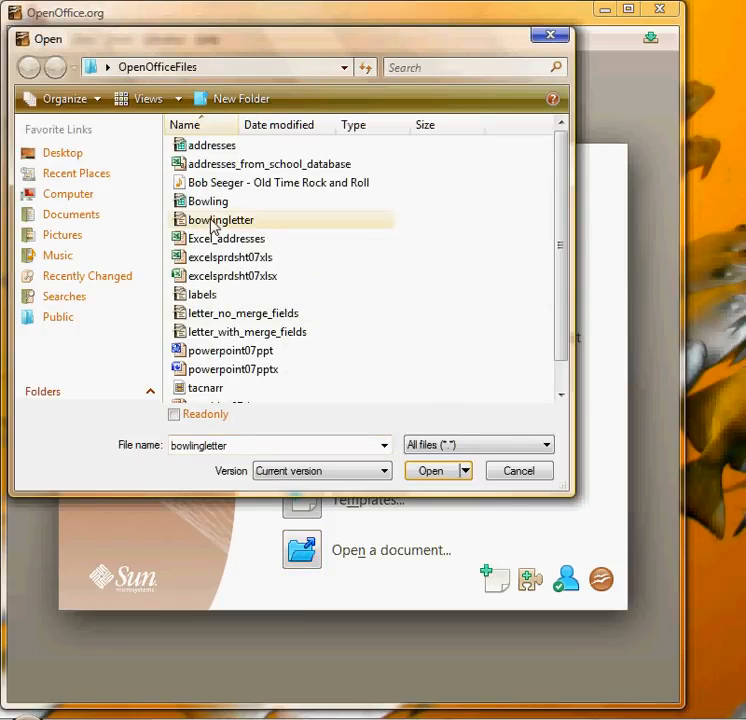
double_click(212, 226)
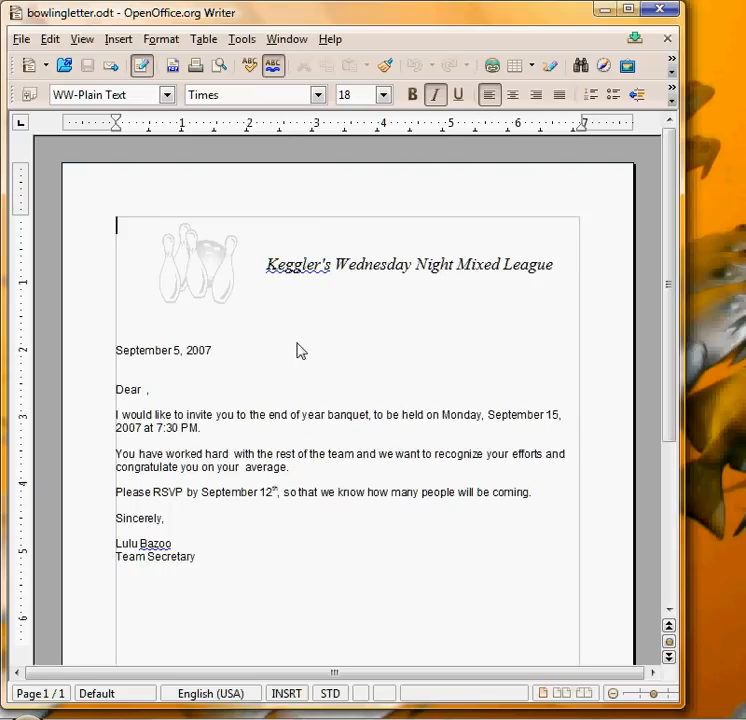
left_click(84, 42)
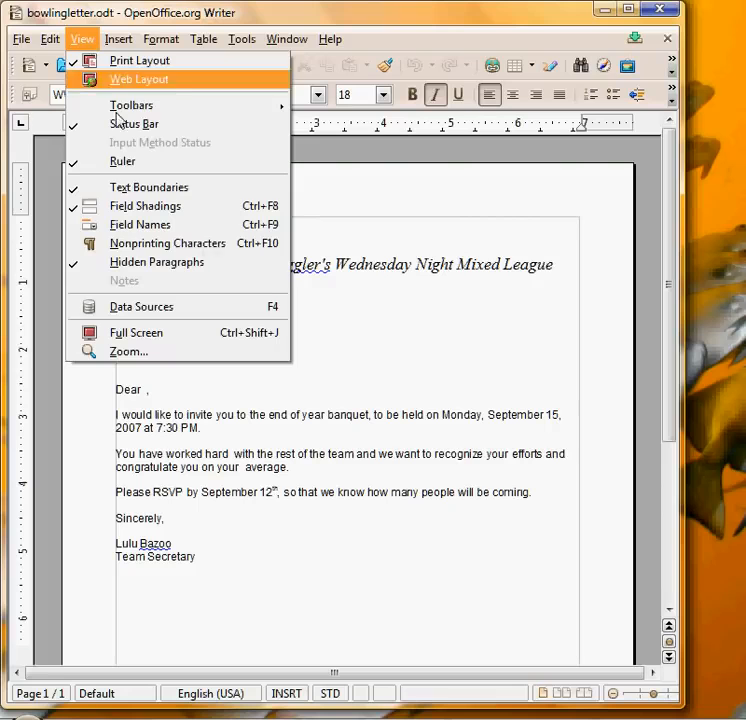
left_click(139, 307)
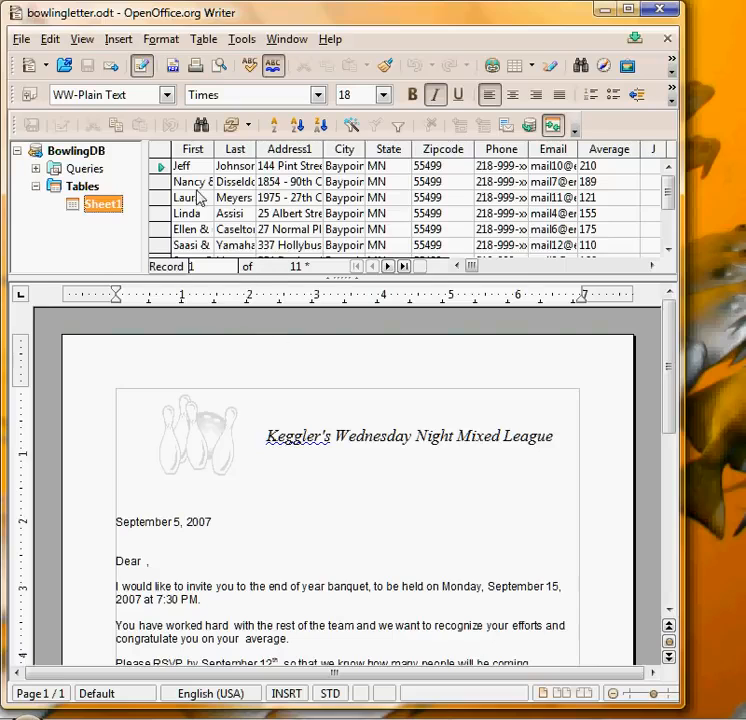
Step: Insert the First and Last merge fields on one line below the letter's date and the Address1 field on the line beneath
left_click(193, 151)
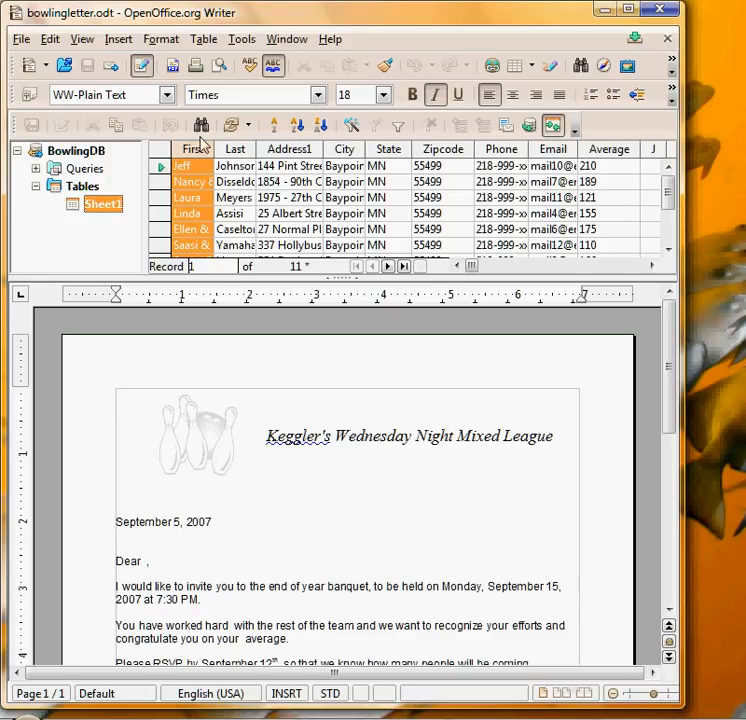
left_click_drag(197, 155, 121, 549)
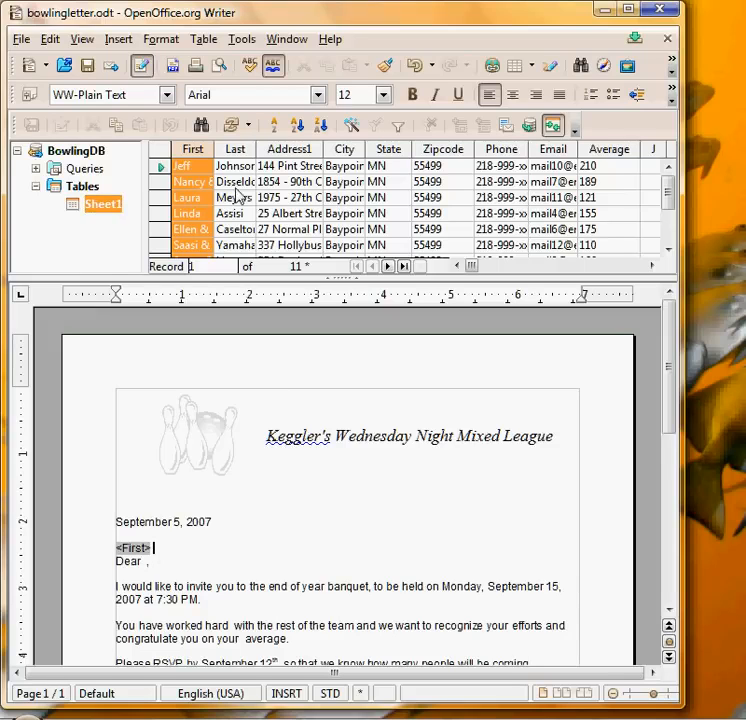
left_click_drag(240, 158, 172, 552)
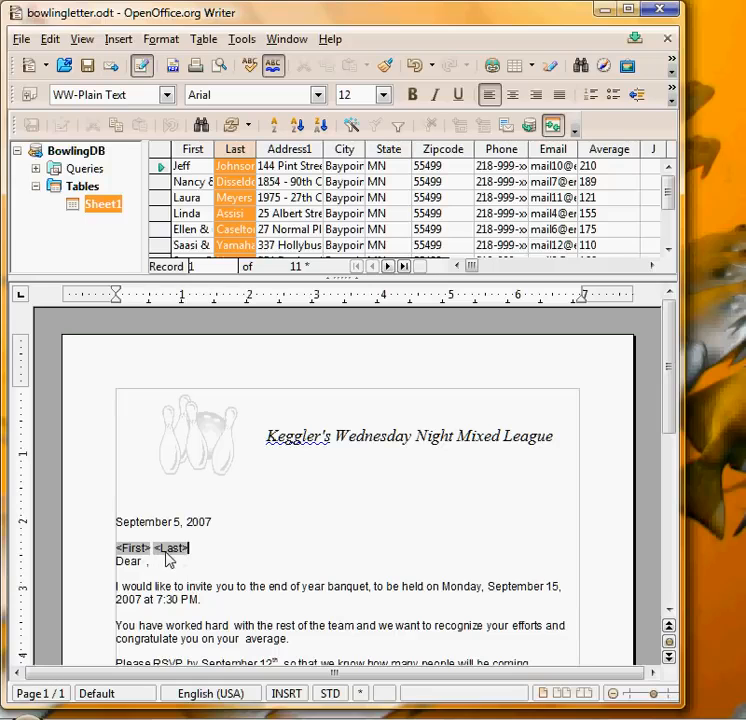
key("Return")
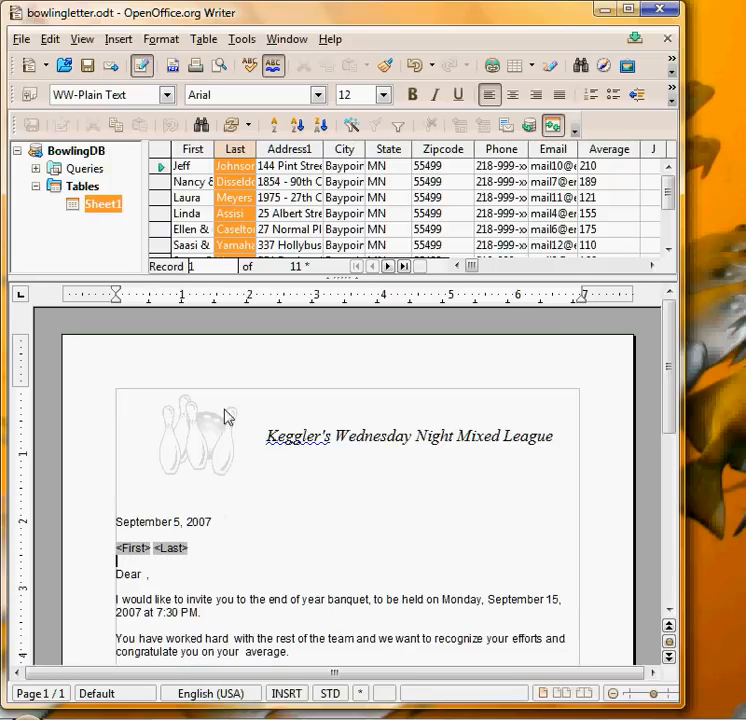
left_click_drag(288, 150, 131, 572)
key("Return")
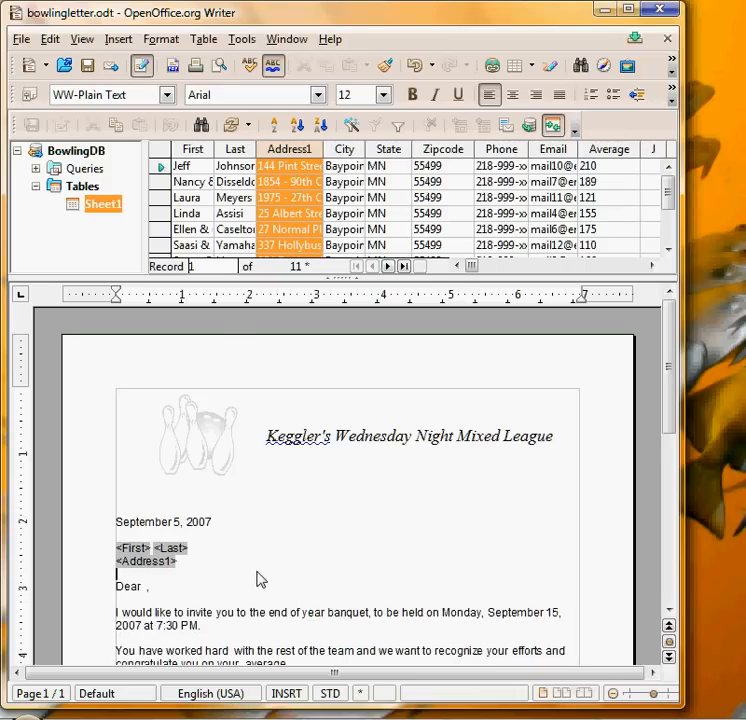
Step: Complete the address block with the City, State and Zipcode merge fields on one line, with a comma after City
left_click(343, 149)
left_click_drag(240, 330, 120, 574)
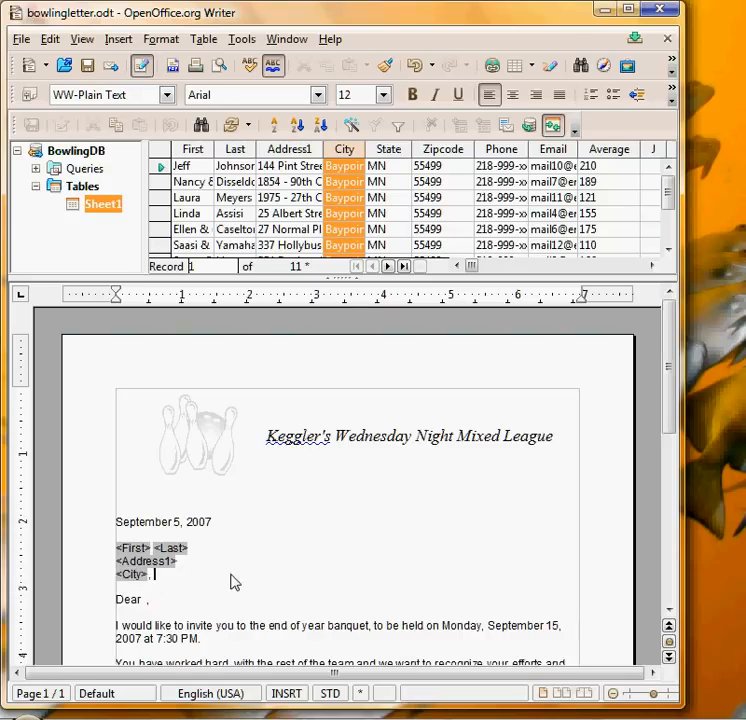
left_click_drag(386, 150, 180, 583)
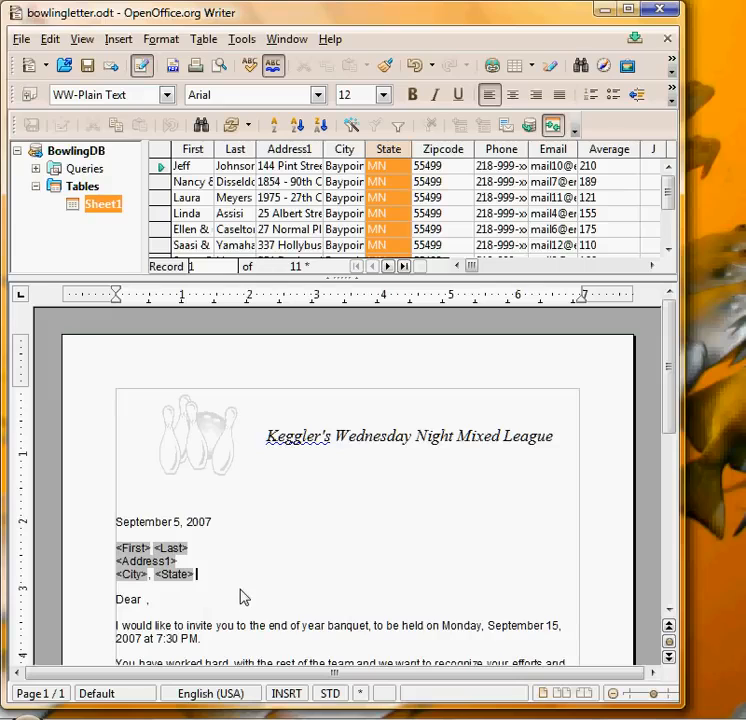
left_click_drag(447, 152, 235, 583)
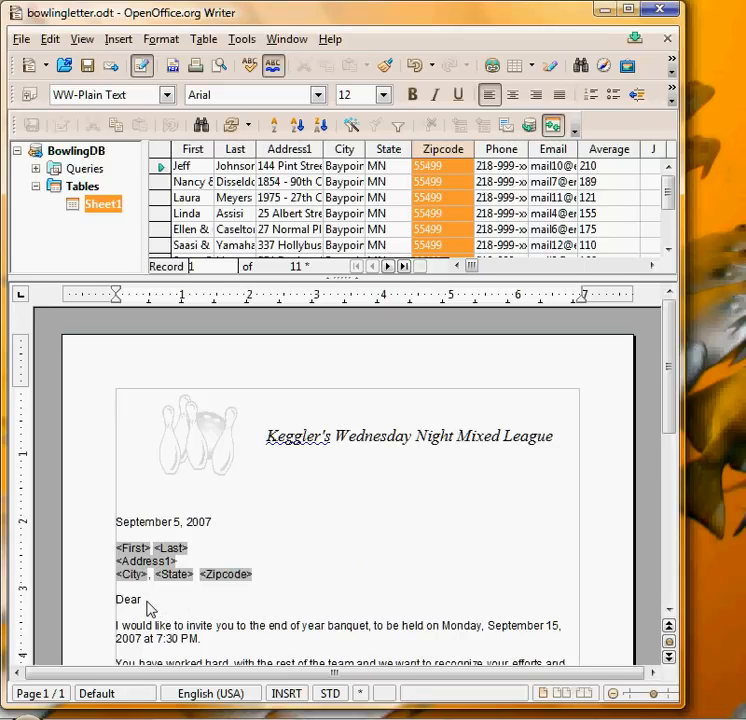
Step: Insert the First merge field after "Dear" and the Average field before the word "average" in the second paragraph
left_click_drag(193, 152, 148, 606)
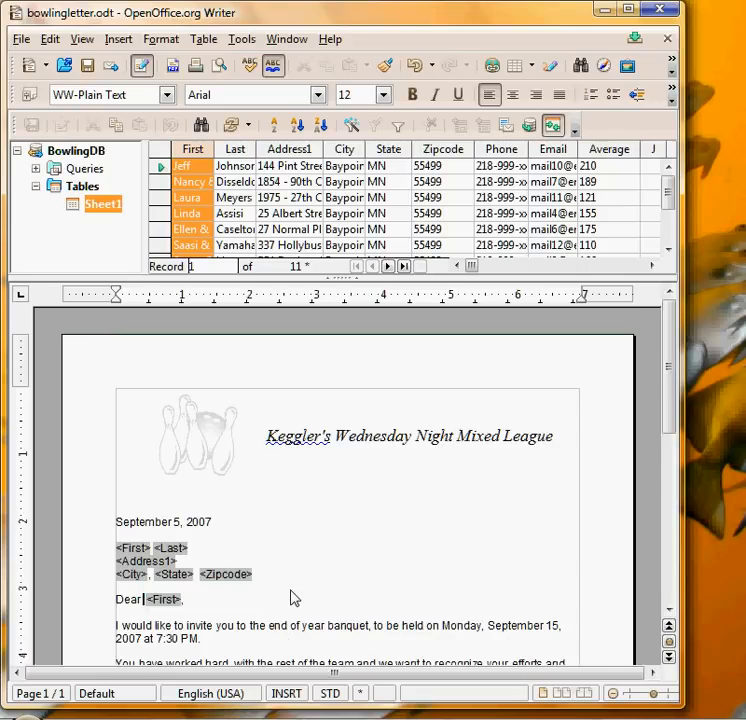
scroll(293, 594, "down", 3)
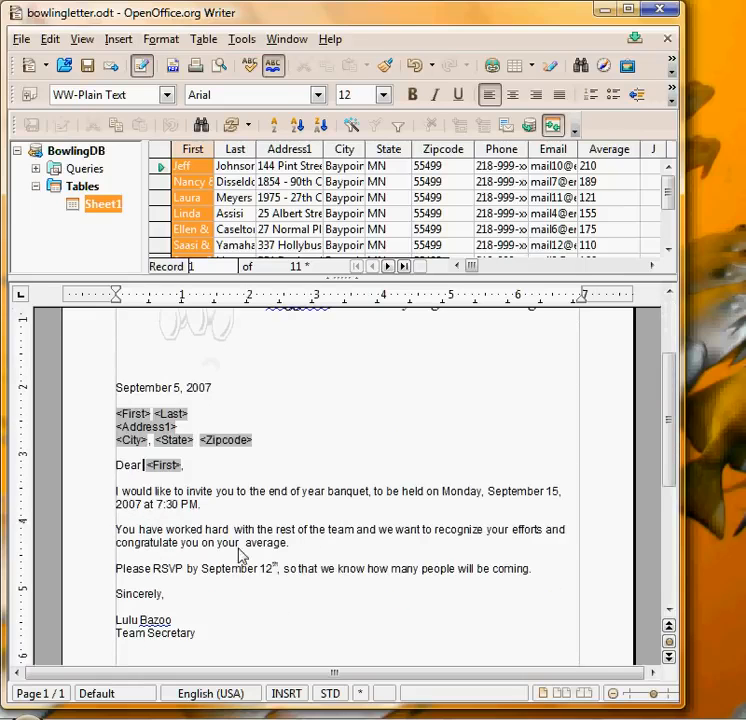
left_click(245, 546)
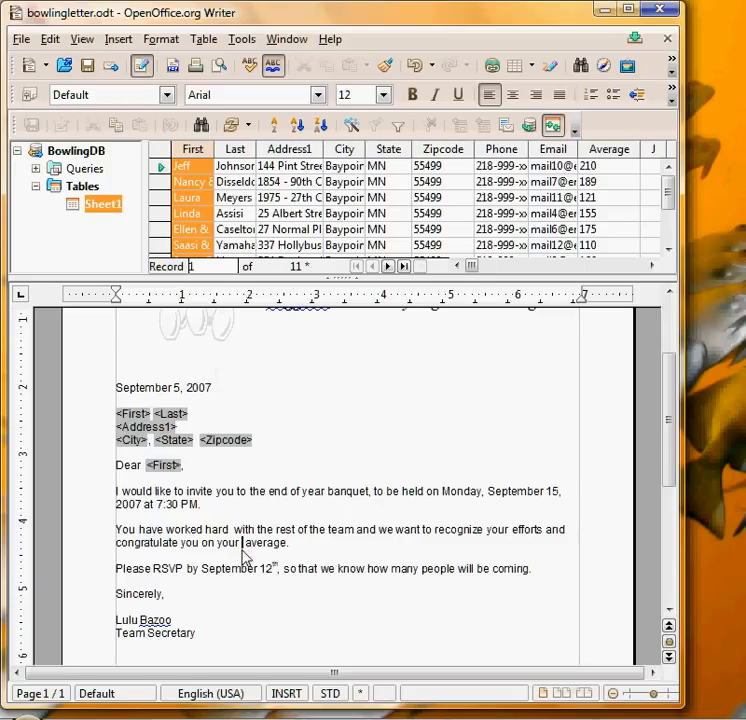
left_click_drag(600, 152, 245, 662)
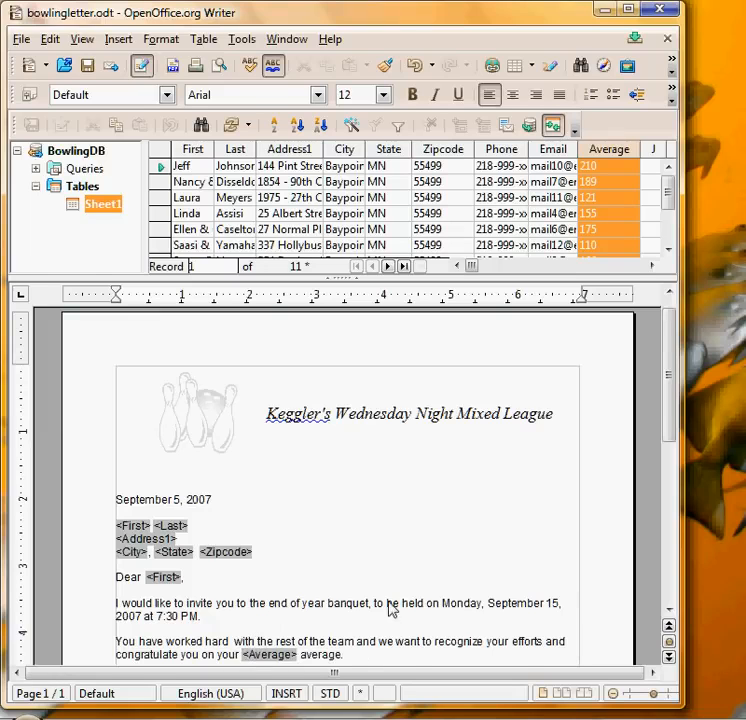
Step: Hide the data sources view above the bowlingletter document
scroll(390, 610, "down", 2)
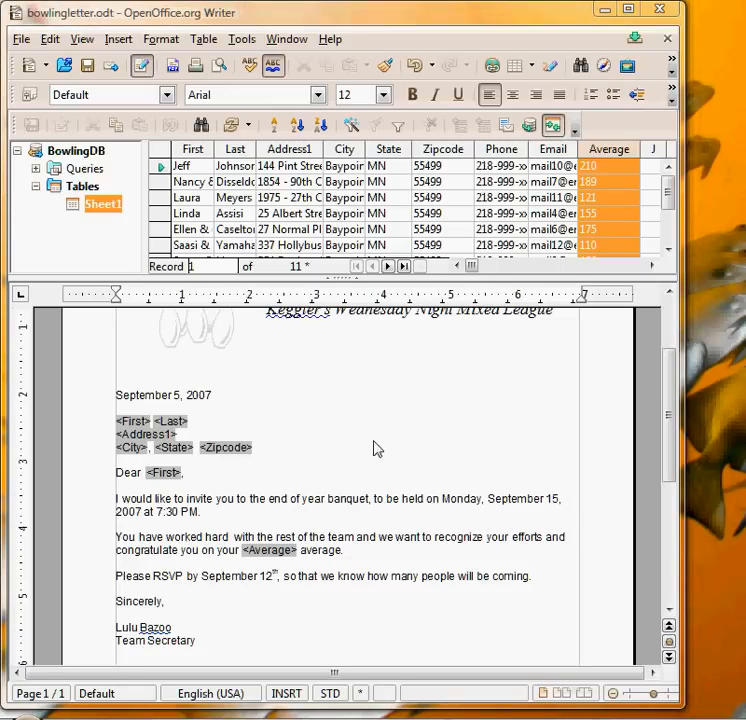
left_click(81, 41)
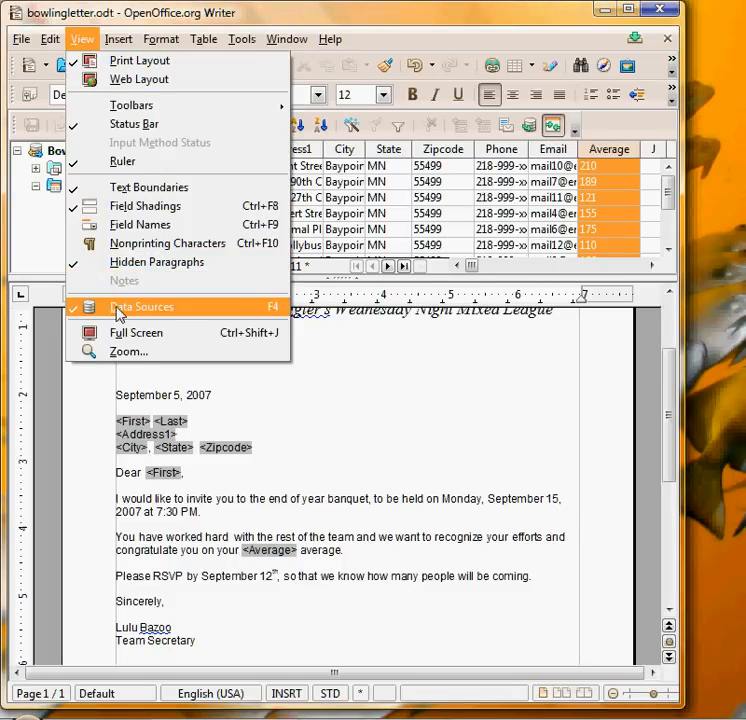
left_click(240, 312)
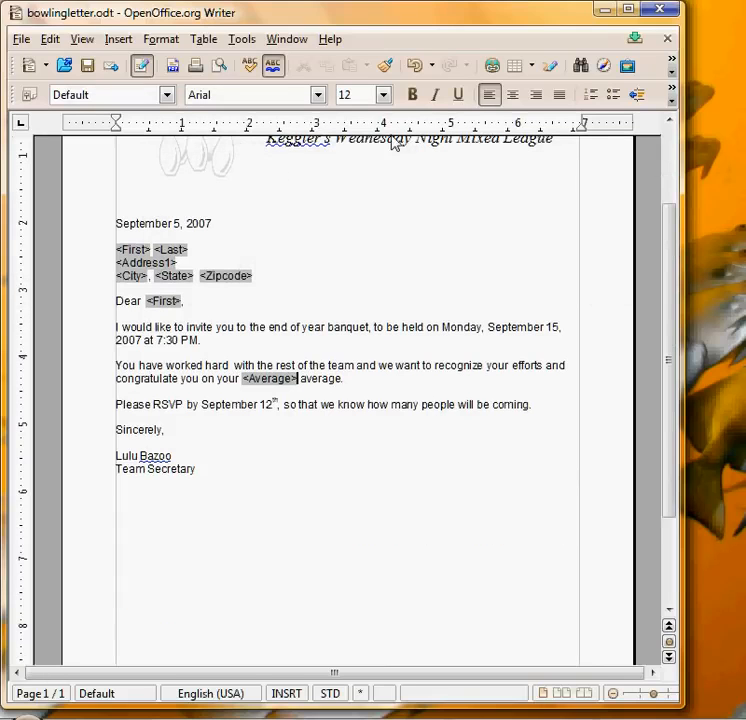
left_click_drag(669, 223, 666, 196)
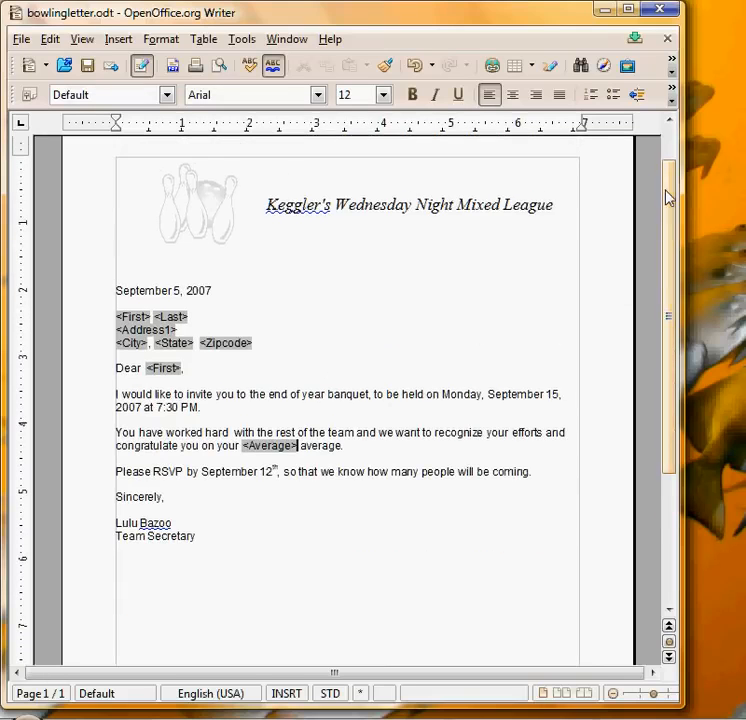
Step: Start printing the letter as a form letter to bring up the Mail Merge settings
left_click(21, 40)
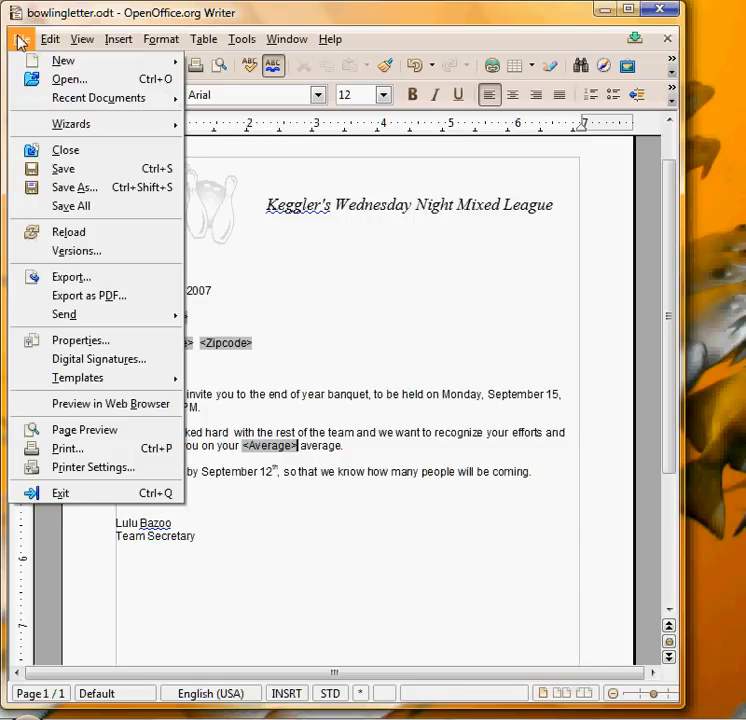
left_click(75, 450)
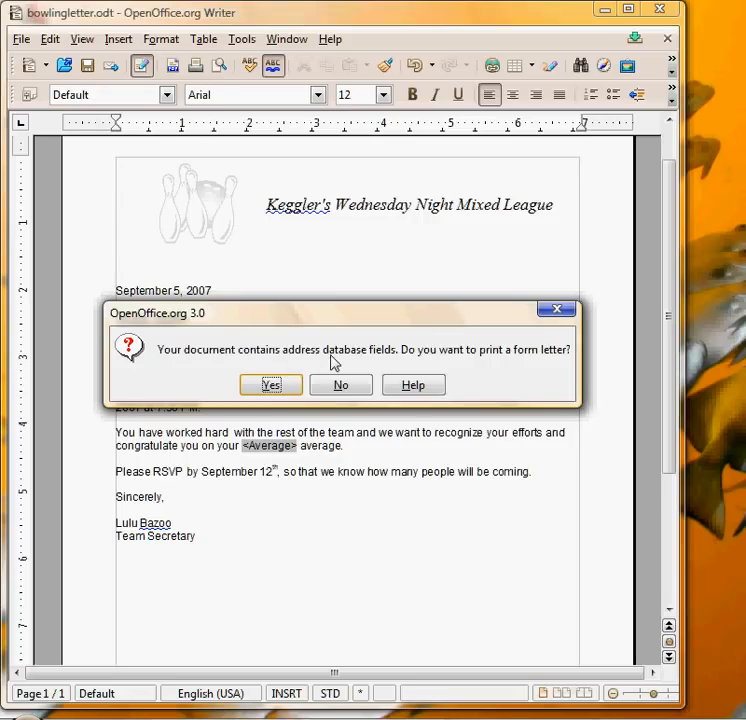
left_click(282, 388)
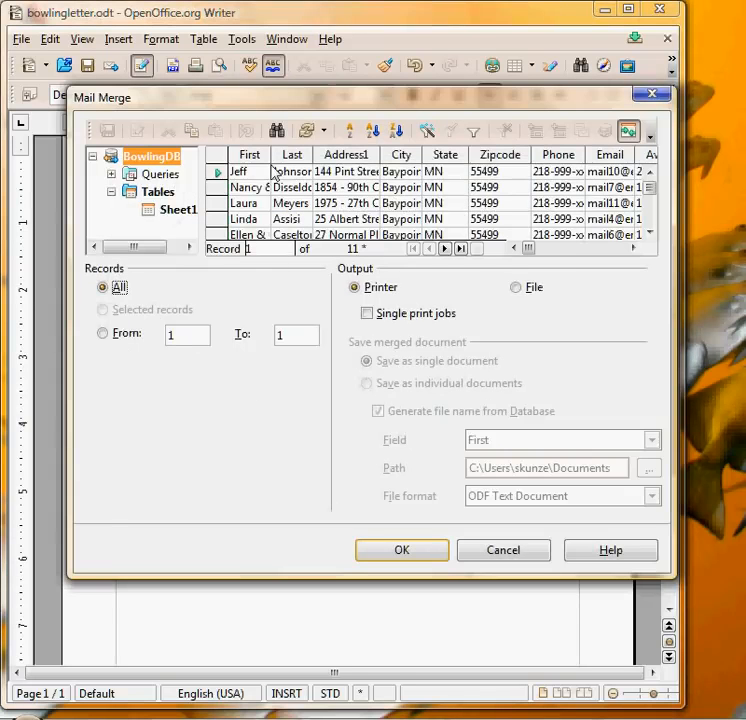
left_click_drag(155, 100, 130, 103)
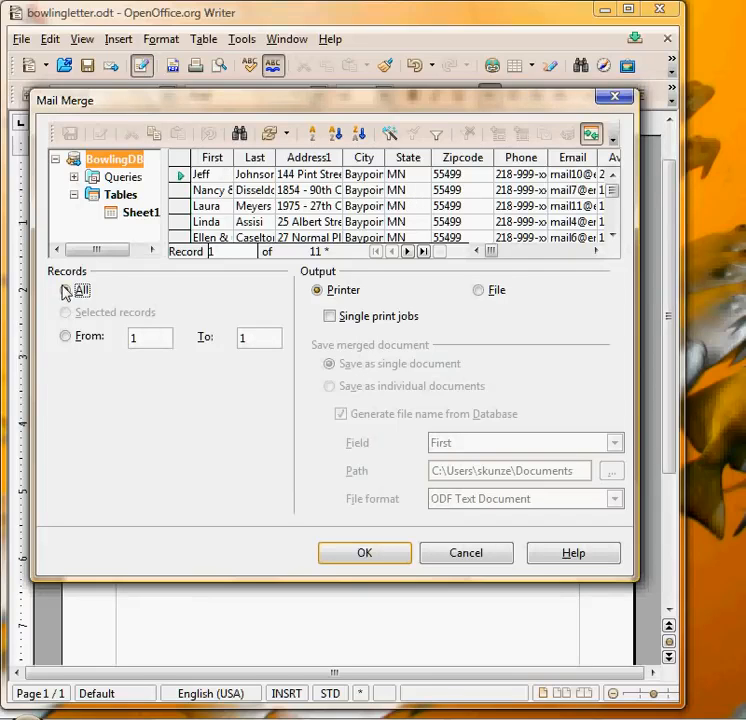
Step: Select only the second, fifth and seventh records of the table for the merge
left_click(183, 190)
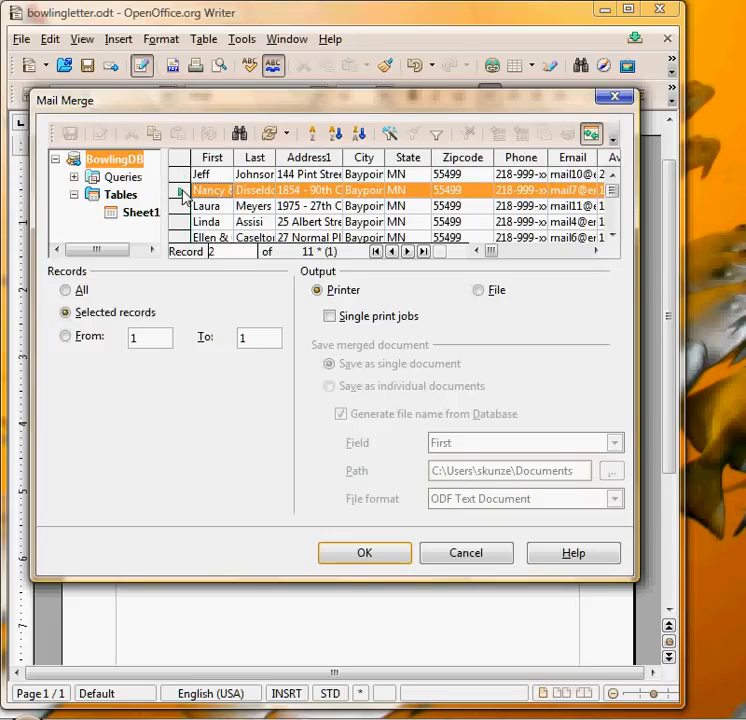
left_click(180, 239, "ctrl")
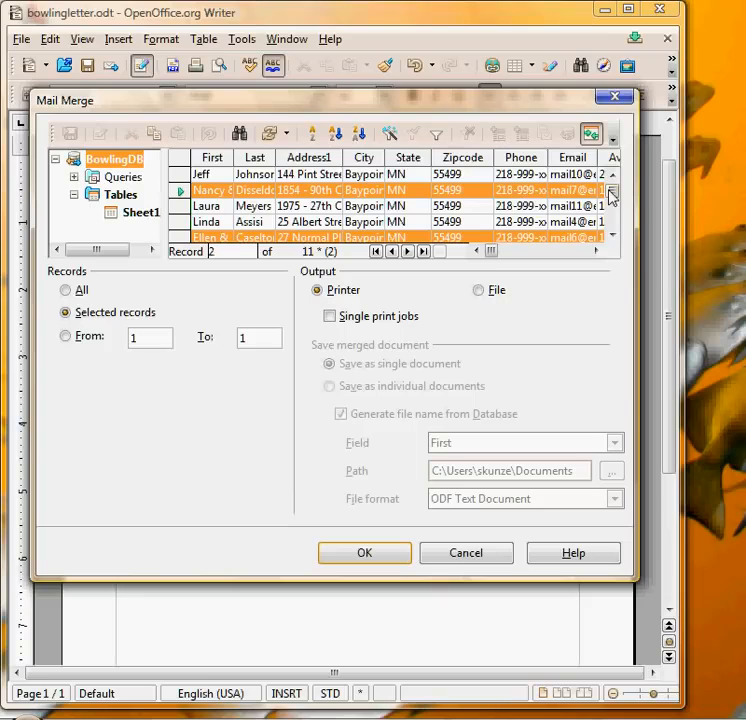
left_click_drag(614, 196, 613, 210)
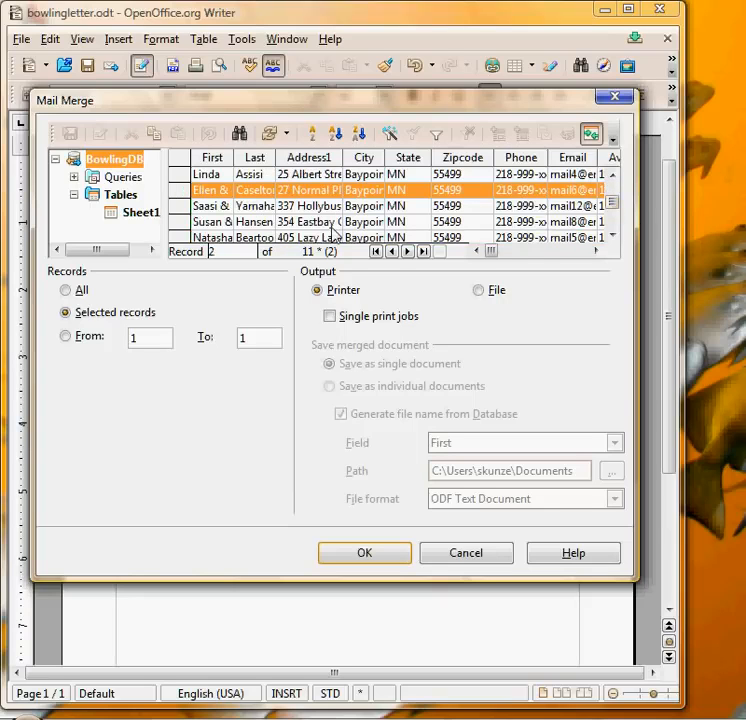
left_click(182, 222, "ctrl")
Step: Limit the merge to the record range from 1 to 5
left_click(70, 340)
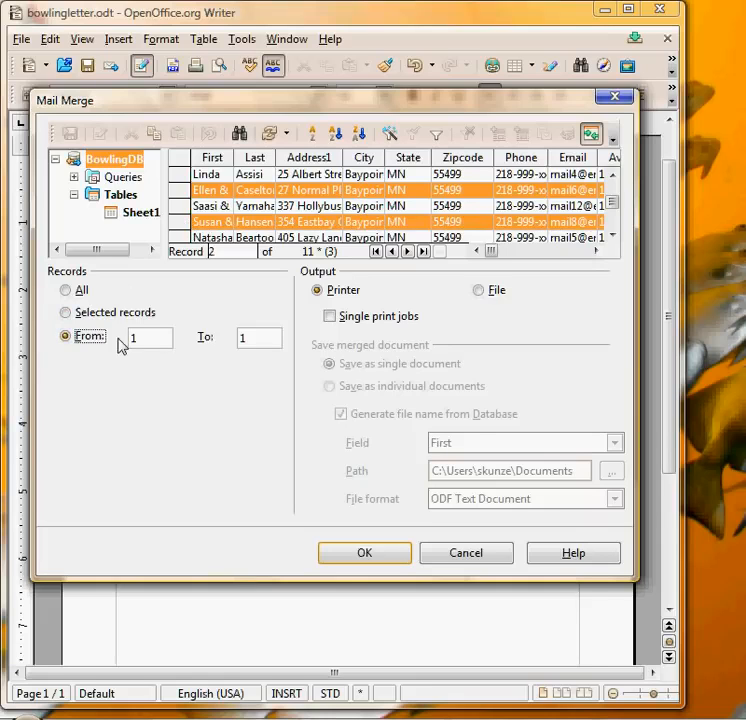
left_click(256, 340)
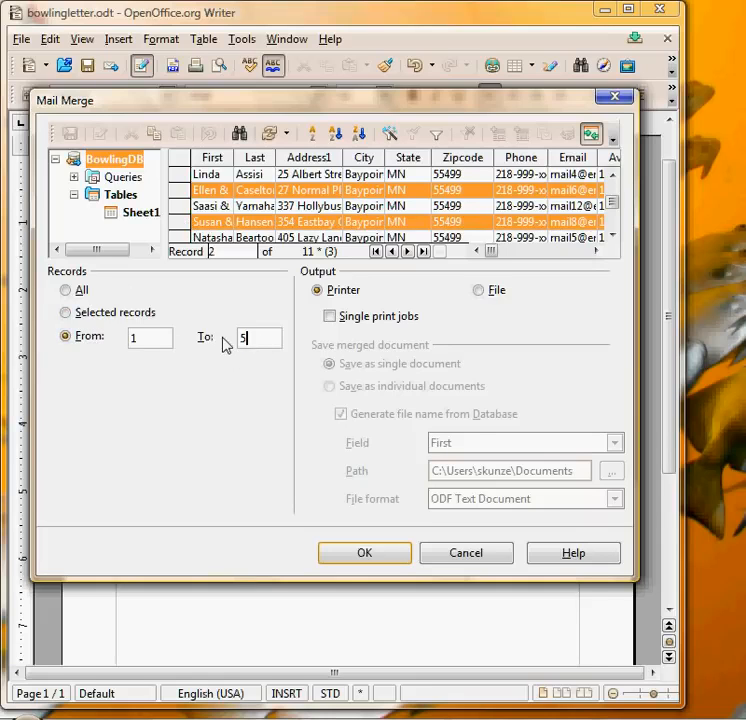
type("5")
Step: Merge all records to a file as a single document, saved as bowlingoutput in the Documents folder
left_click(66, 290)
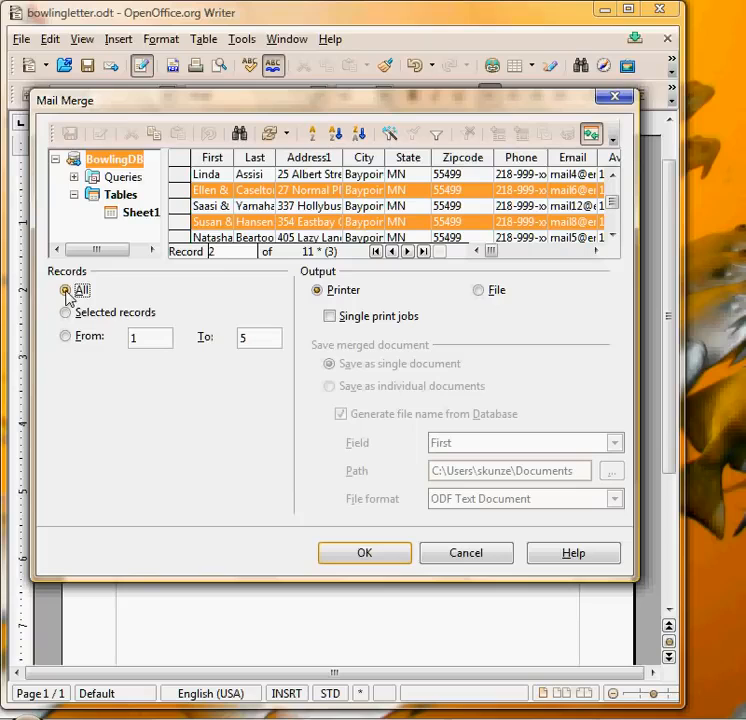
left_click(479, 291)
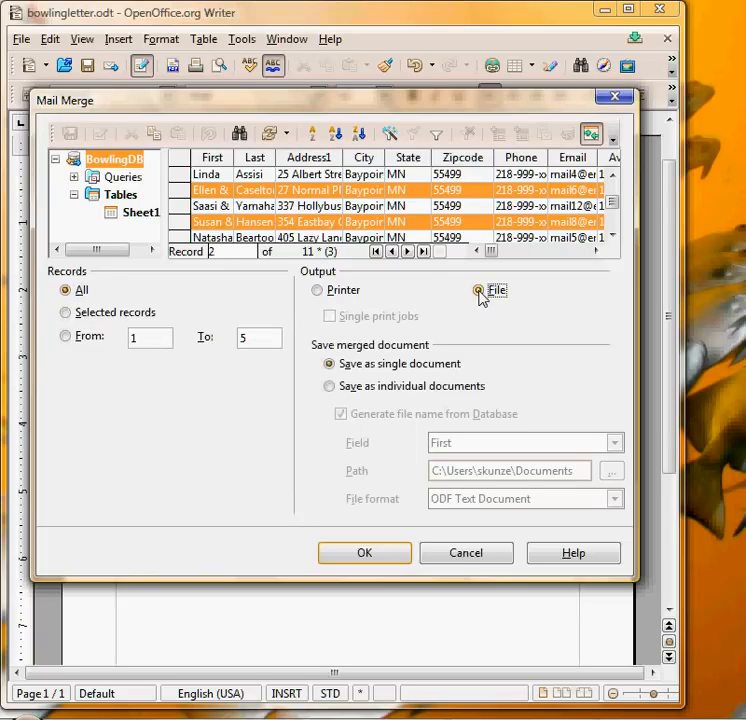
left_click(365, 553)
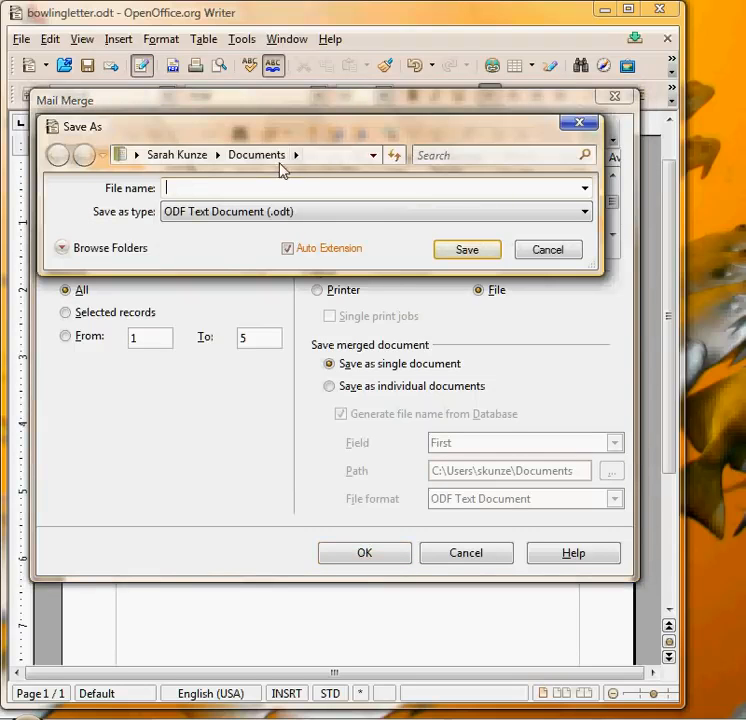
type("bowl")
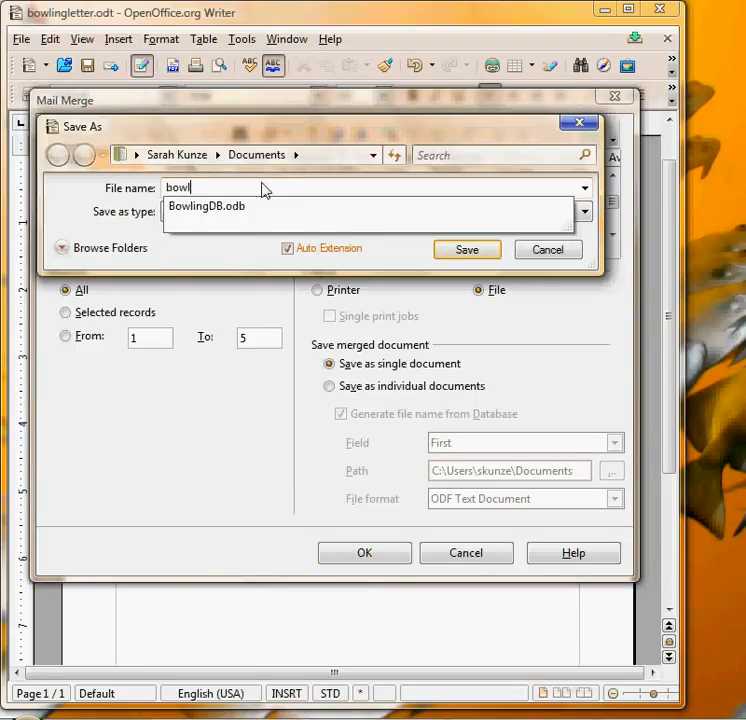
type("ingoutput")
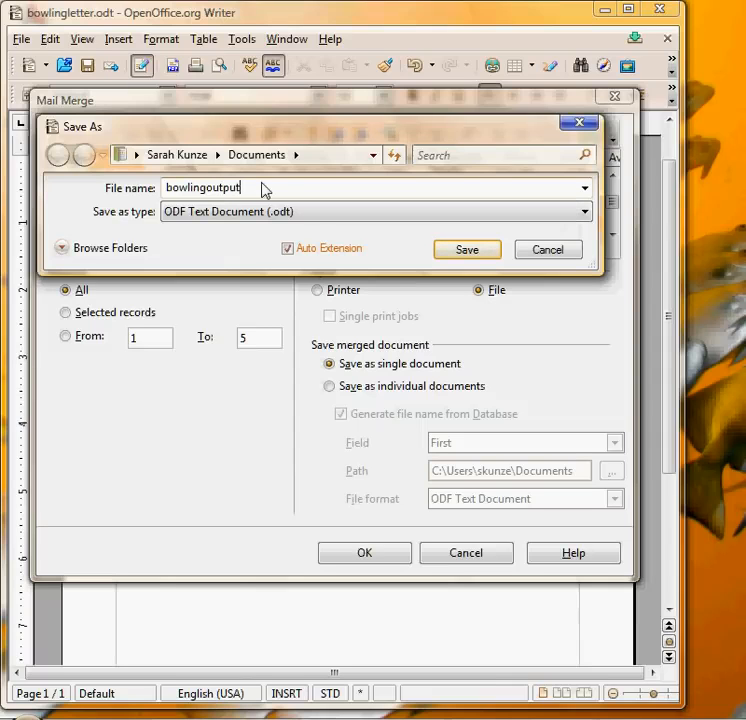
left_click(463, 250)
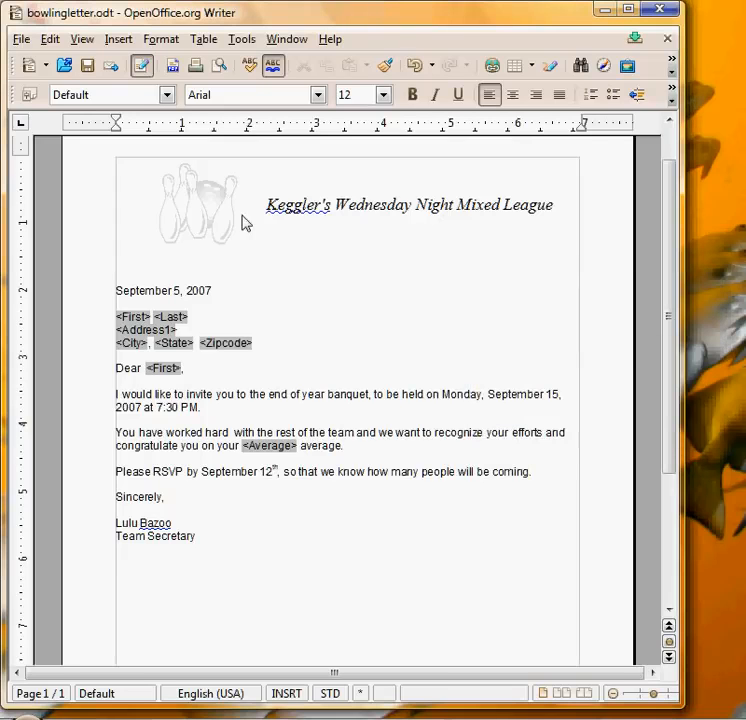
Step: Minimize the letter and open the merged bowlingoutput file from the Documents folder
left_click(604, 11)
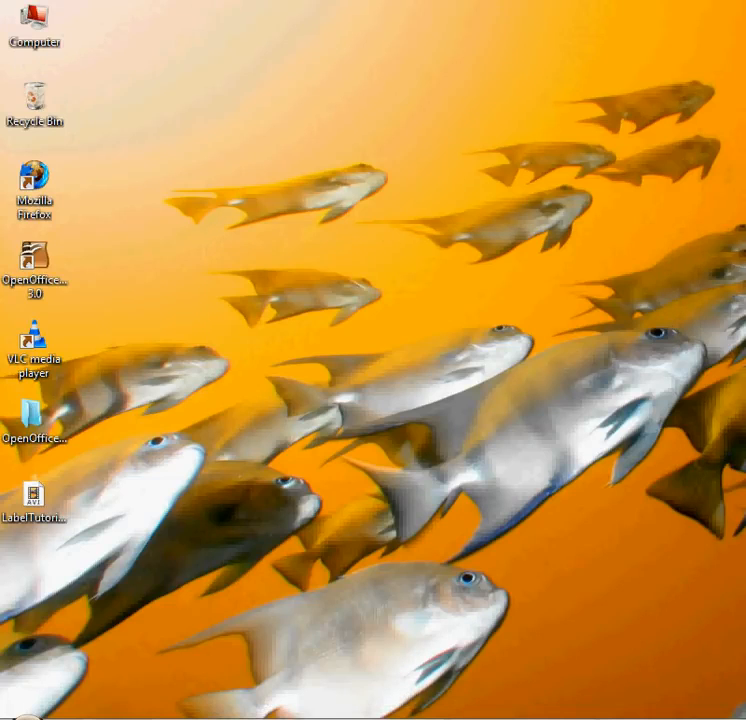
key("super")
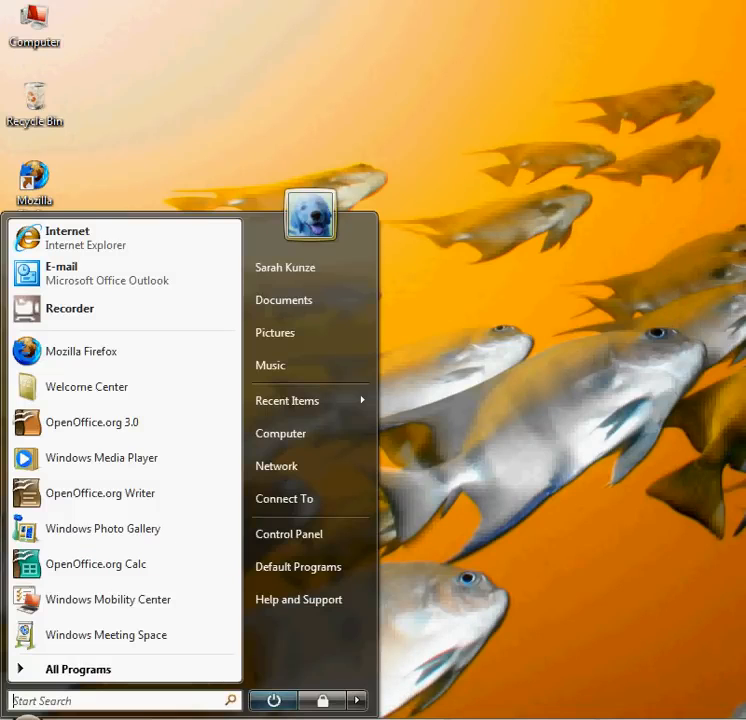
left_click(290, 300)
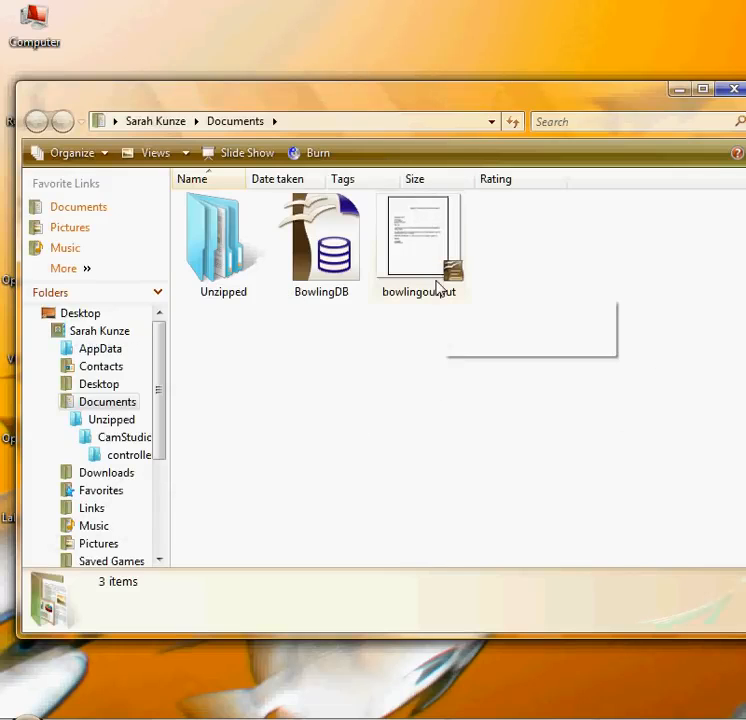
left_click(420, 259)
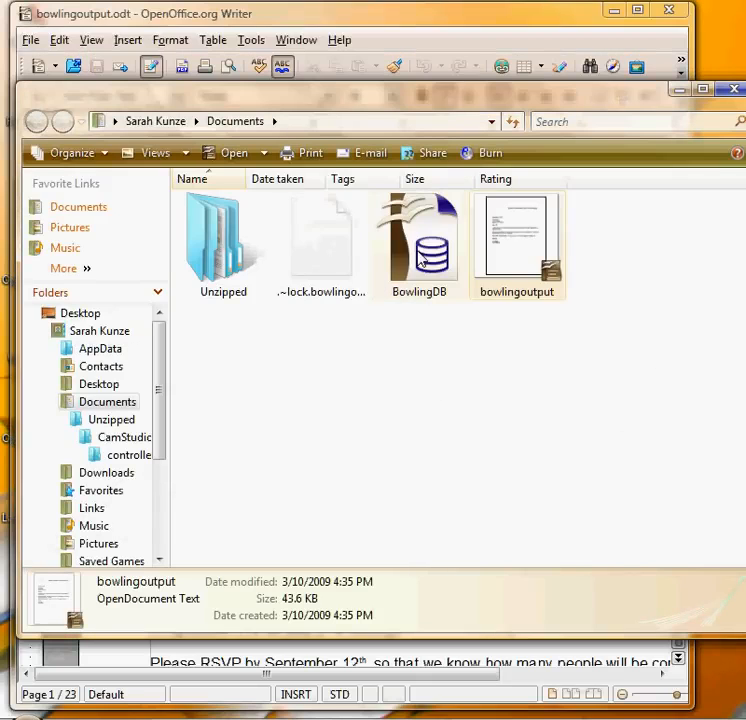
left_click(679, 91)
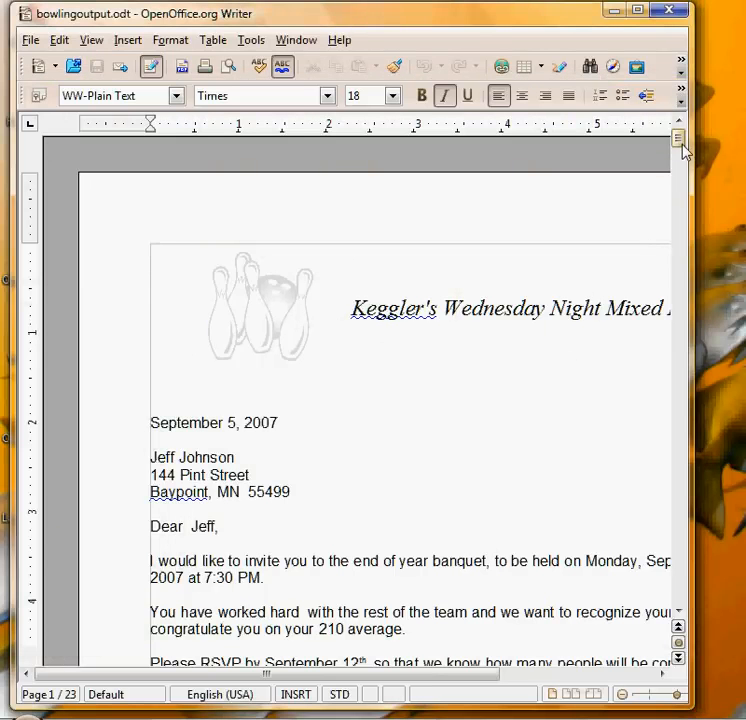
Step: Look through the merged letters in bowlingoutput to check the name, address and average filled in for each recipient
left_click_drag(683, 146, 684, 153)
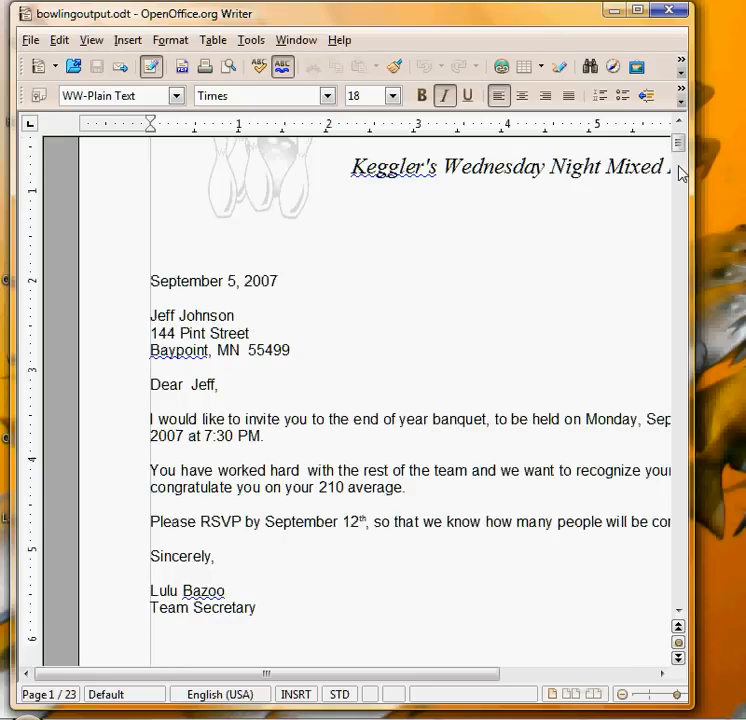
left_click_drag(678, 153, 678, 197)
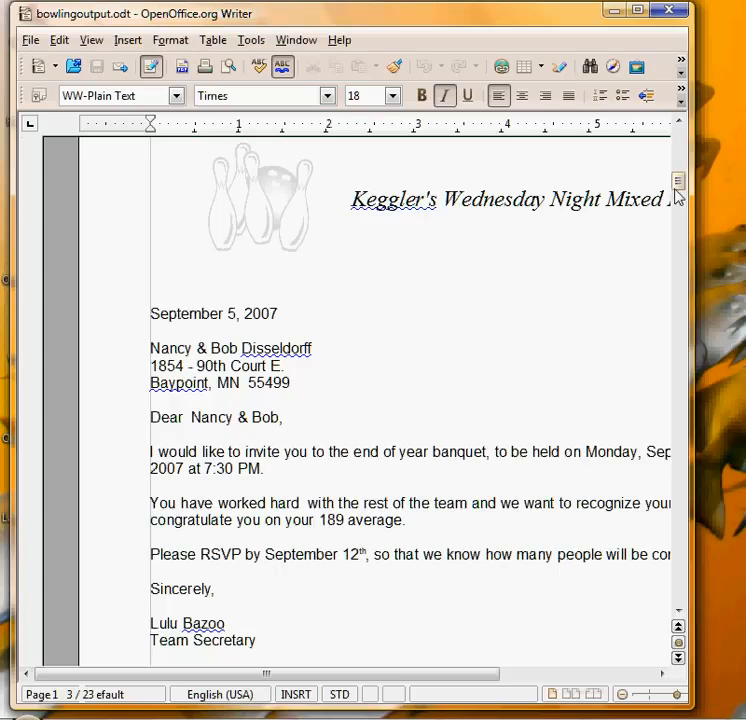
left_click_drag(677, 183, 678, 234)
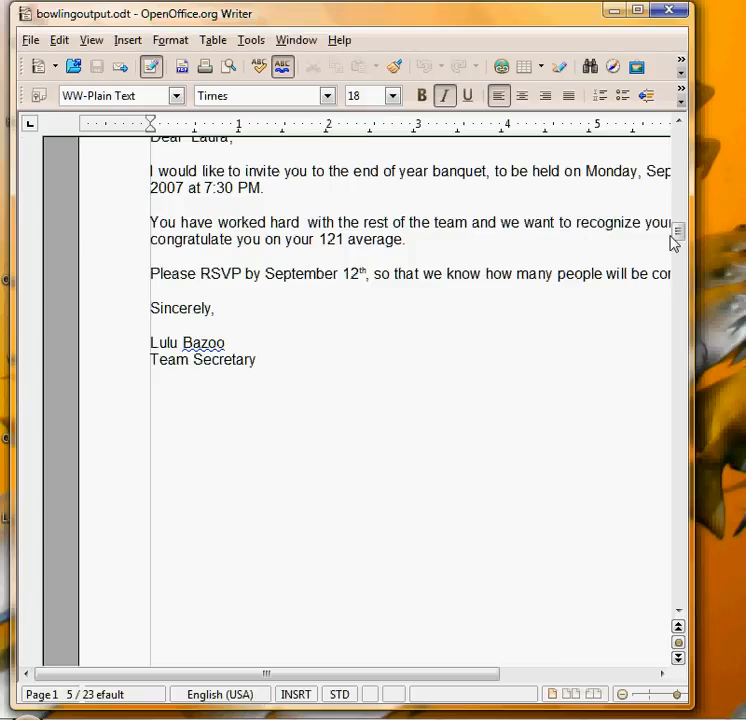
left_click_drag(678, 238, 679, 268)
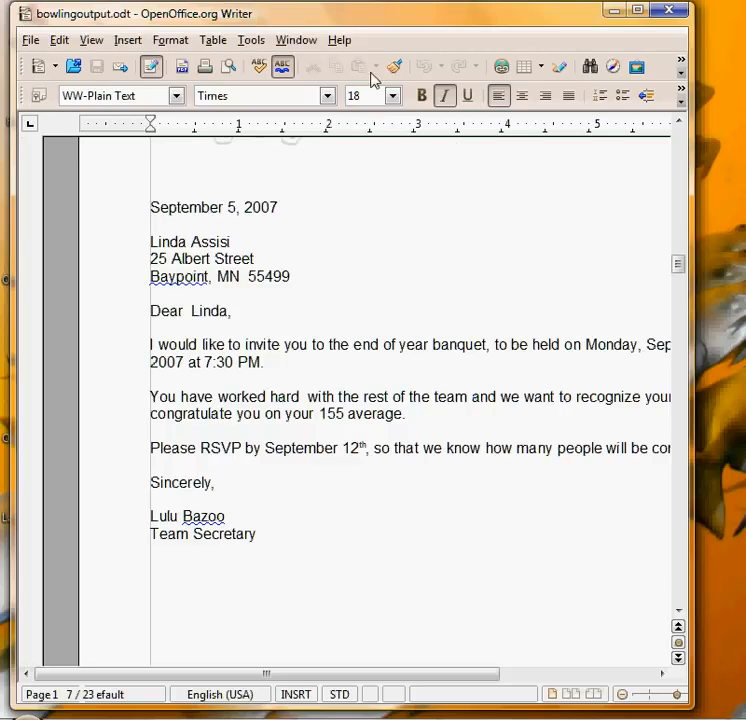
Step: Bring up the program's help options
left_click(340, 42)
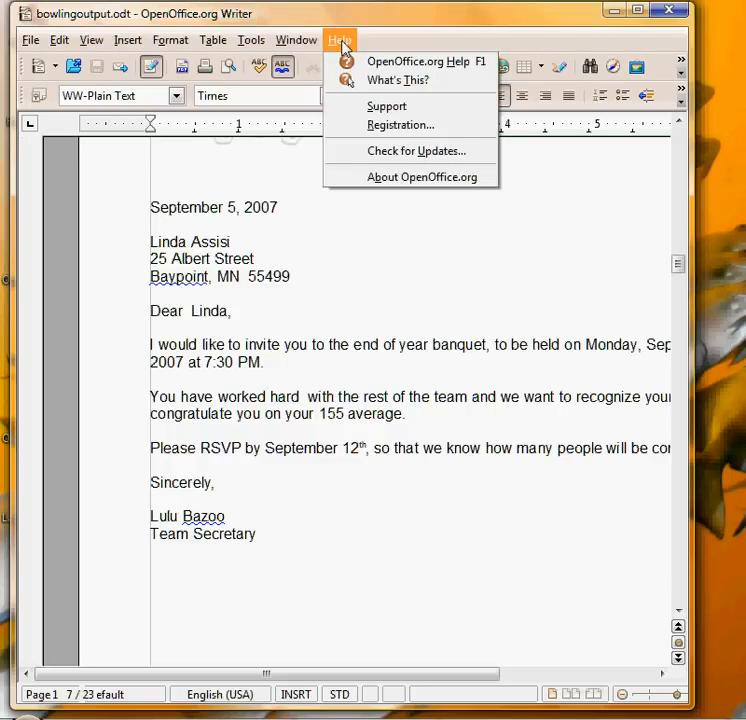